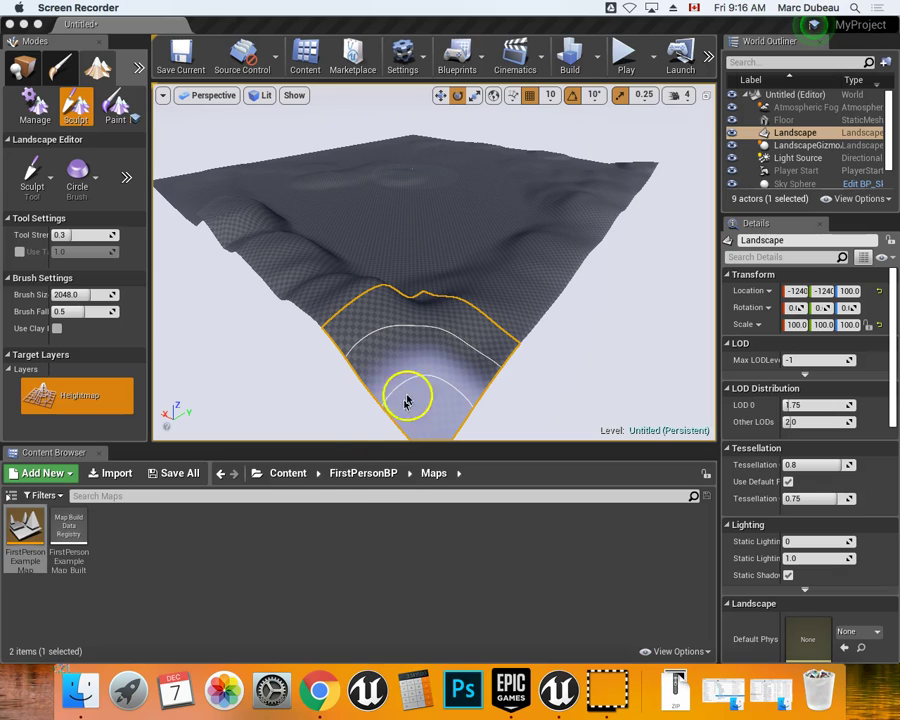
- Bring the editor forward and inspect, then dismiss, the practicemap asset and Maps folder context menus
{"action": "left_click", "coordinate": [343, 477]}
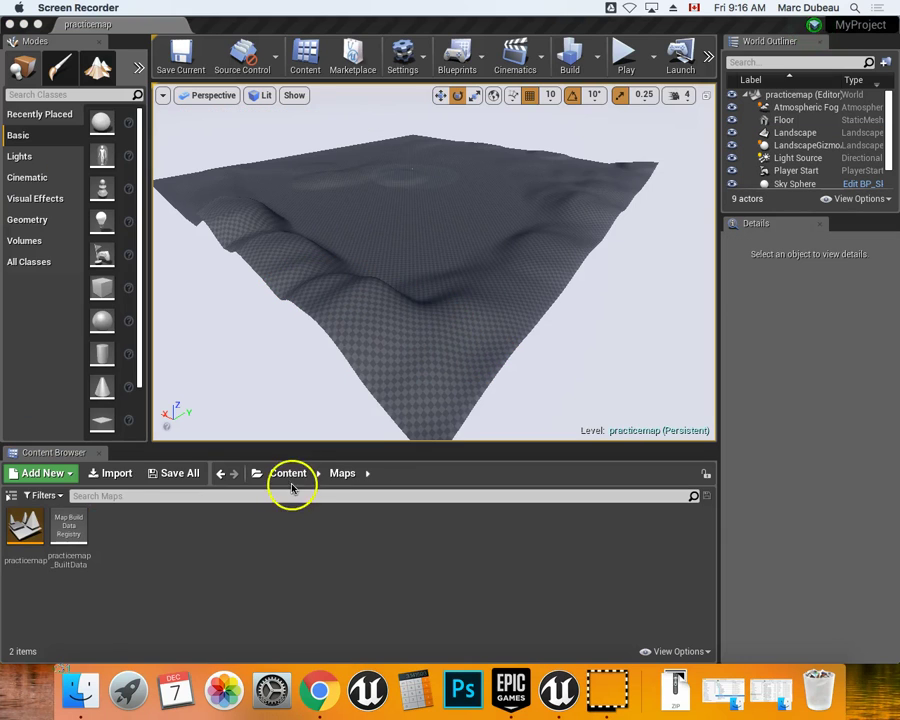
{"action": "left_click", "coordinate": [146, 528]}
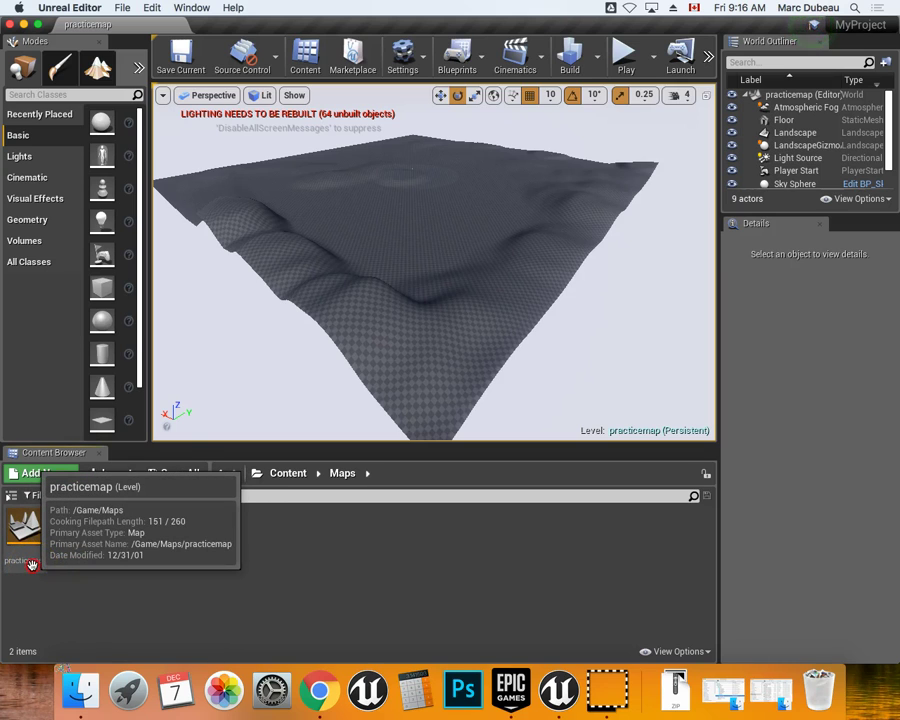
{"action": "right_click", "coordinate": [32, 565]}
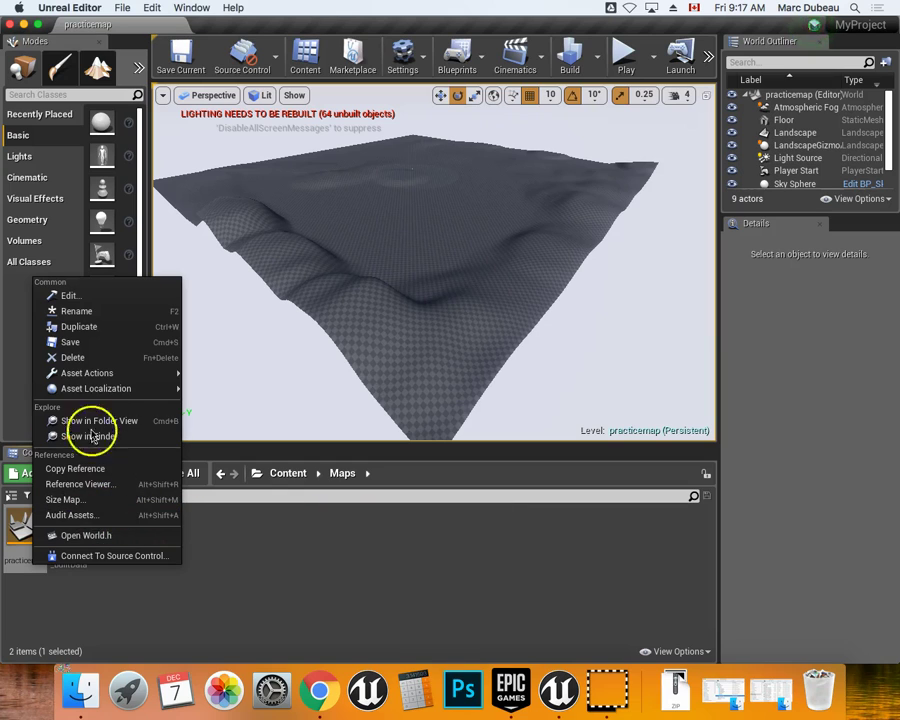
{"action": "left_click", "coordinate": [283, 577]}
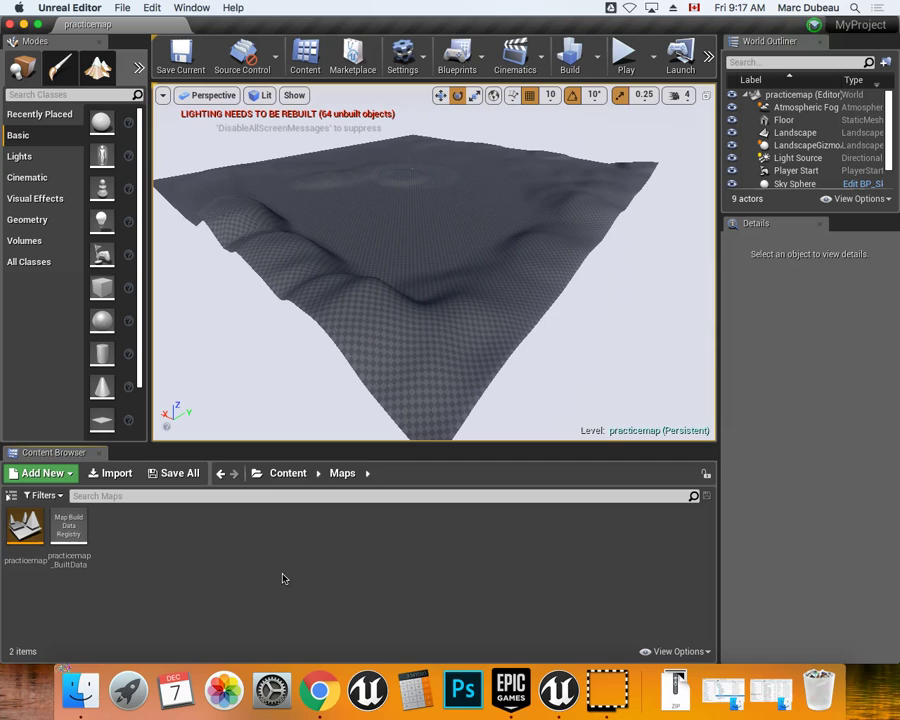
{"action": "left_click", "coordinate": [162, 546]}
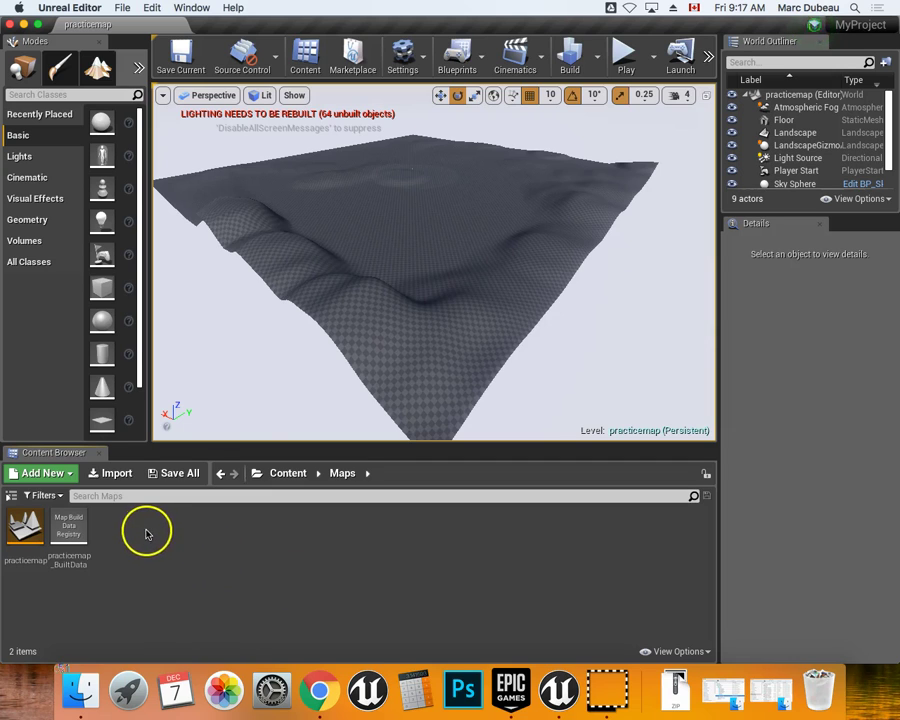
{"action": "right_click", "coordinate": [143, 532]}
- Create a new level from the Default template
{"action": "left_click", "coordinate": [150, 563]}
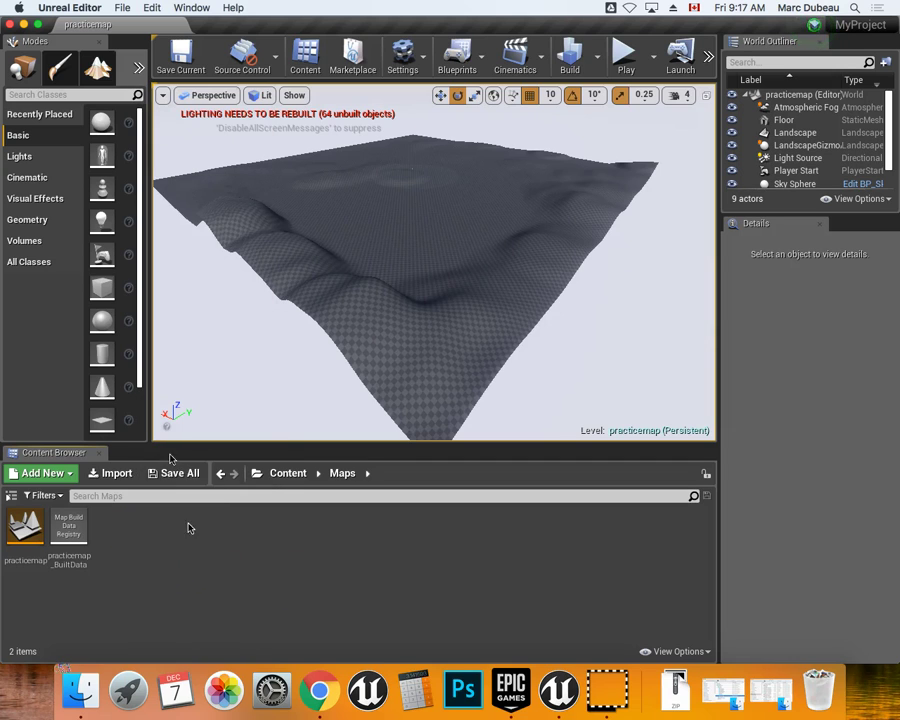
{"action": "left_click", "coordinate": [121, 7]}
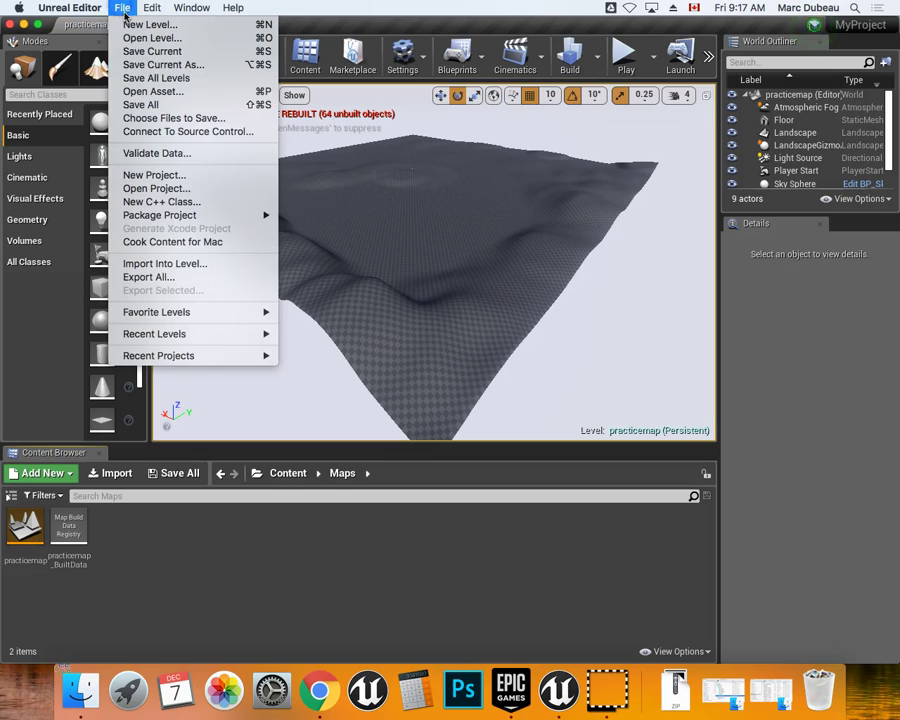
{"action": "left_click", "coordinate": [122, 24]}
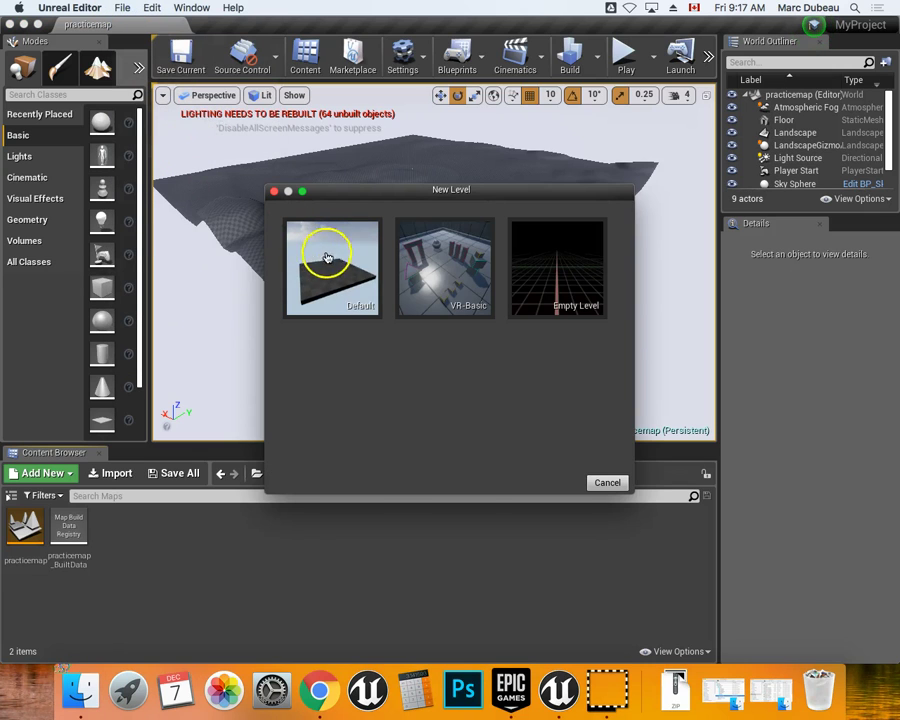
{"action": "left_click", "coordinate": [340, 286]}
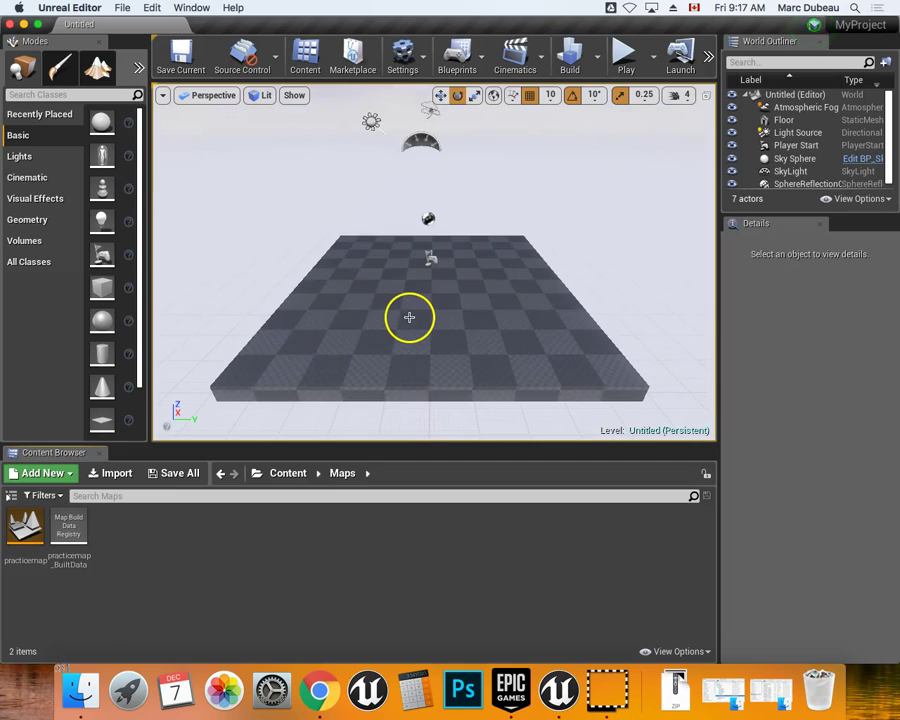
- Delete the floor from the new level and switch to Landscape mode
{"action": "left_click", "coordinate": [359, 403]}
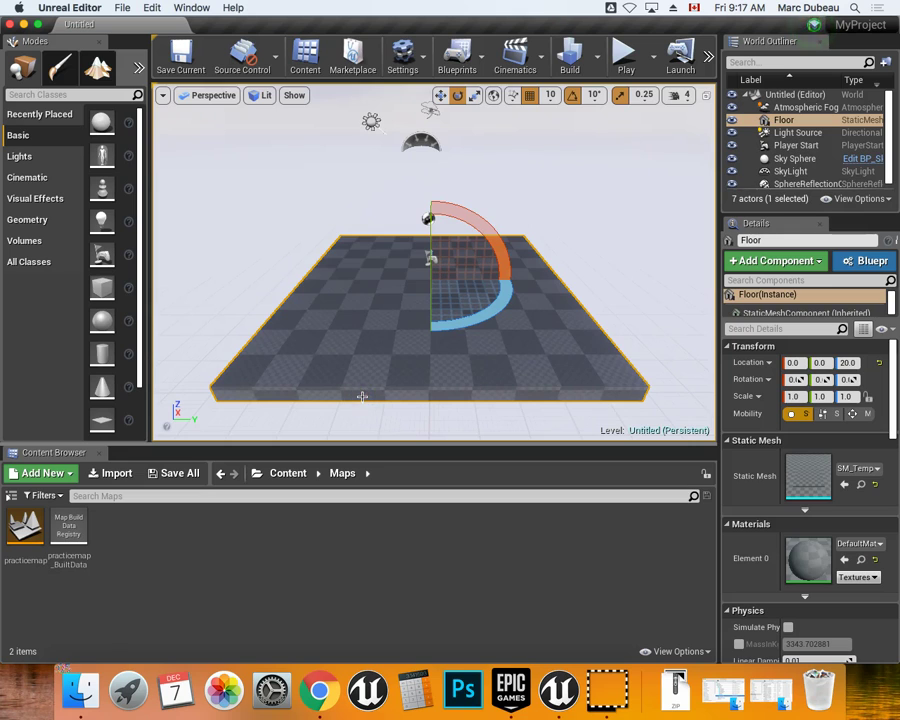
{"action": "key", "text": "Delete"}
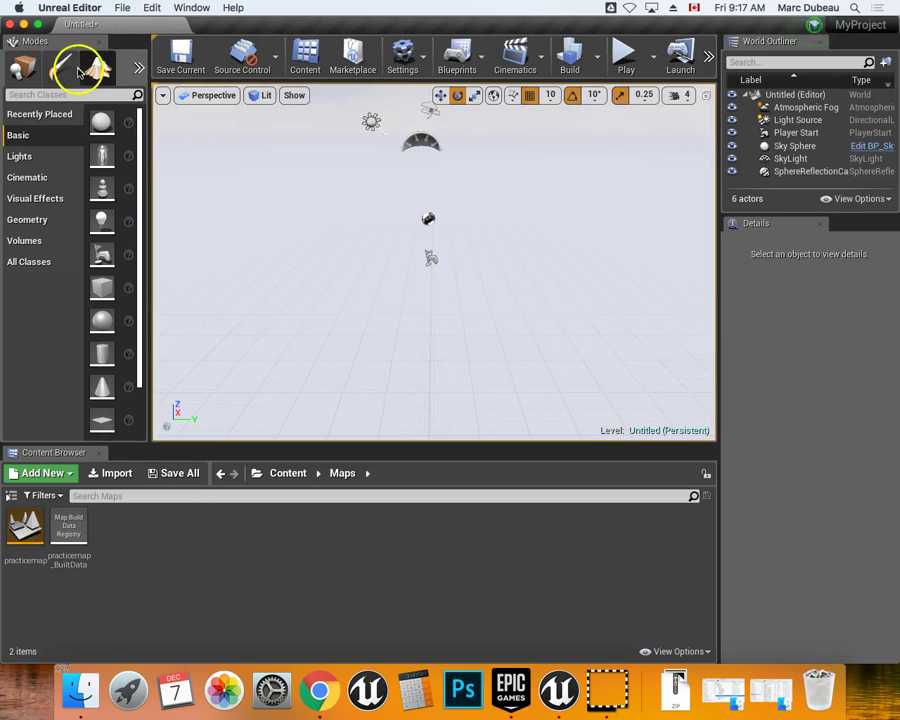
{"action": "left_click", "coordinate": [103, 78]}
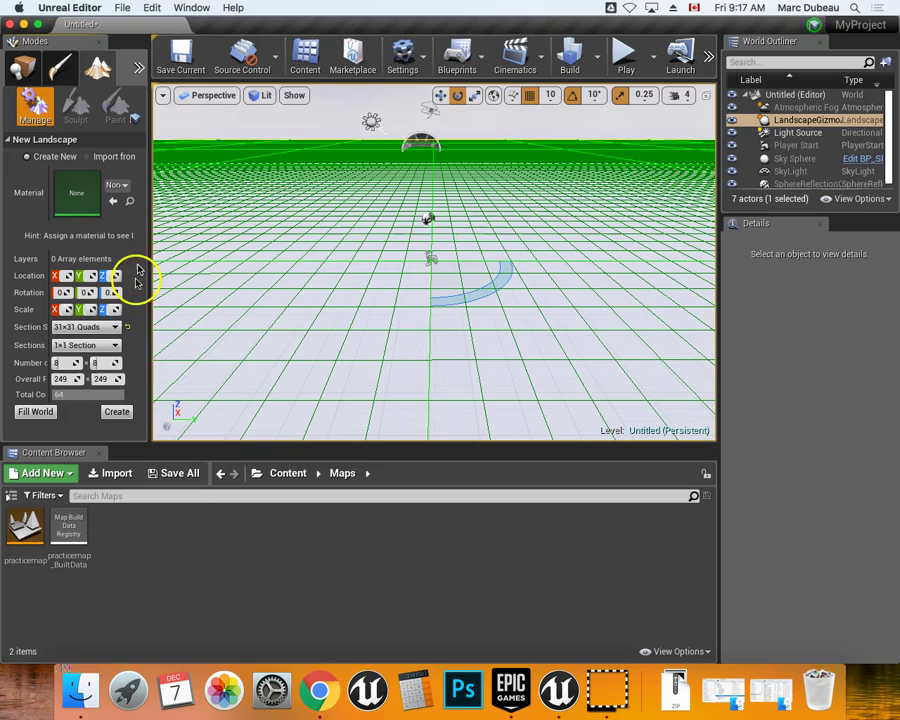
- Create the landscape, test a Sculpt stroke that raises a mound, then undo it
{"action": "left_click", "coordinate": [125, 414]}
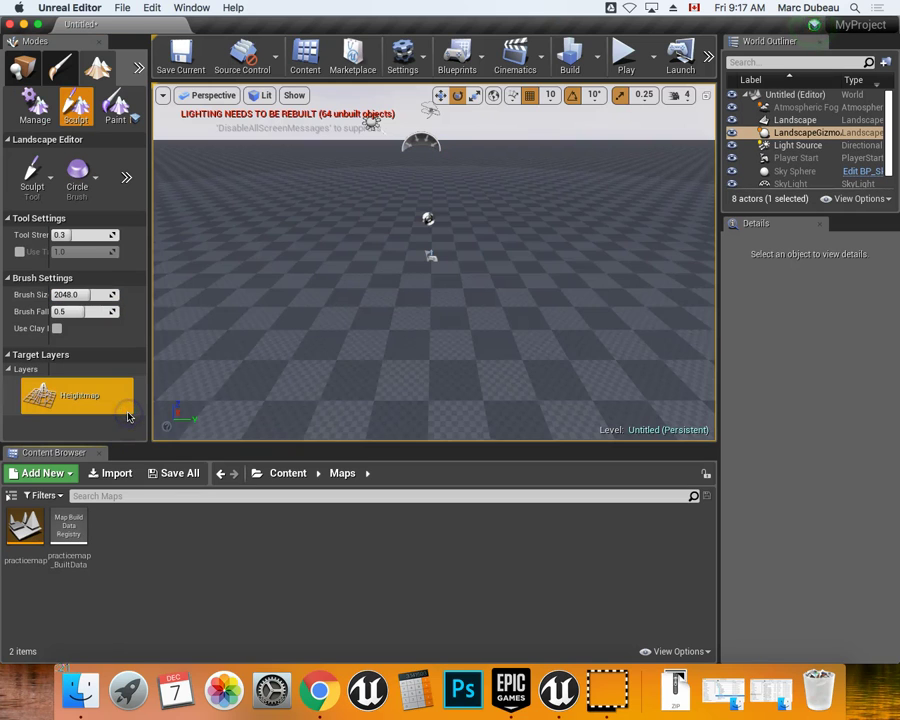
{"action": "scroll", "coordinate": [375, 310], "scroll_direction": "down", "scroll_amount": 5}
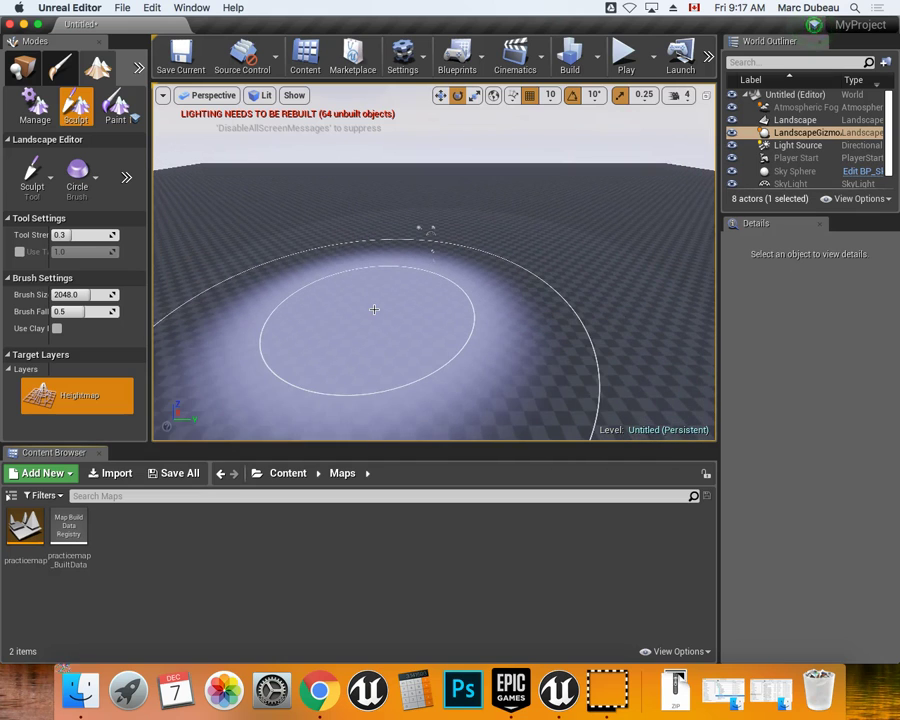
{"action": "mouse_move", "coordinate": [372, 308]}
{"action": "left_mouse_down"}
{"action": "mouse_move", "coordinate": [346, 316]}
{"action": "mouse_move", "coordinate": [345, 295]}
{"action": "left_mouse_up"}
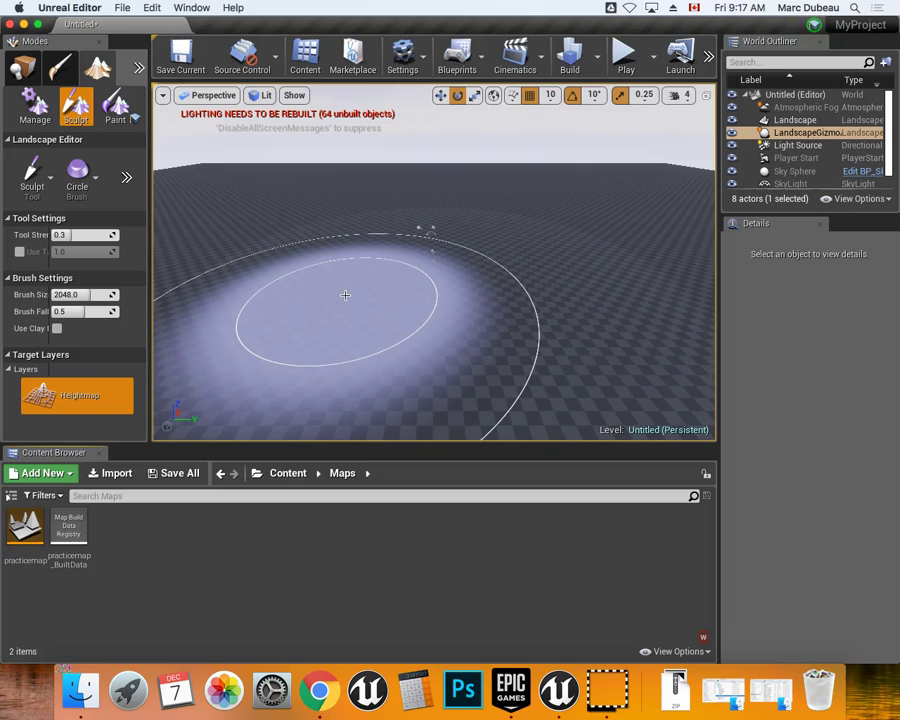
{"action": "left_click_drag", "start_coordinate": [345, 295], "coordinate": [345, 295]}
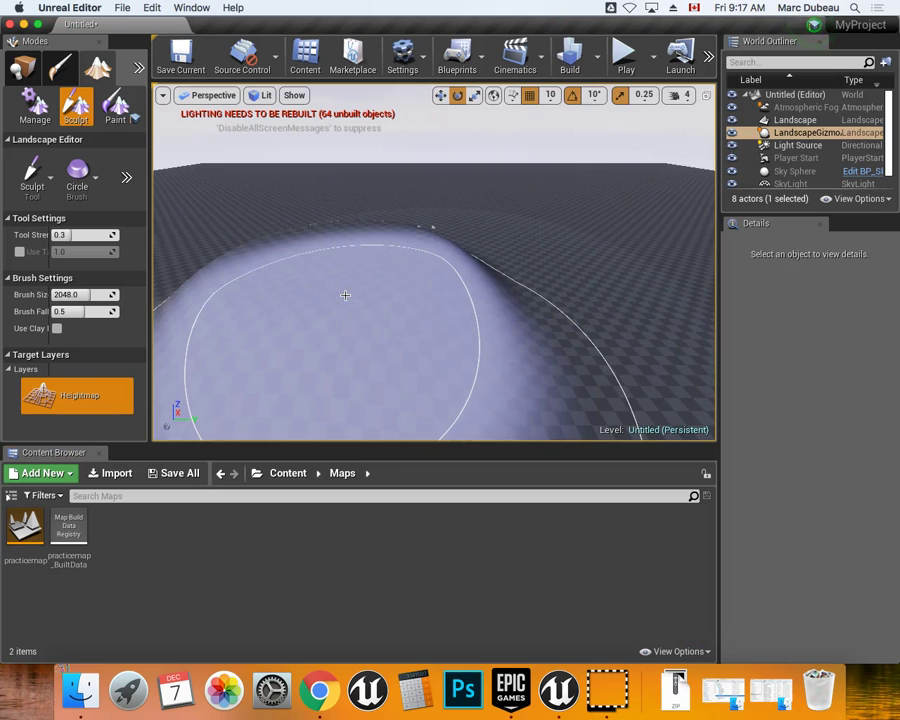
{"action": "key", "text": "super+z"}
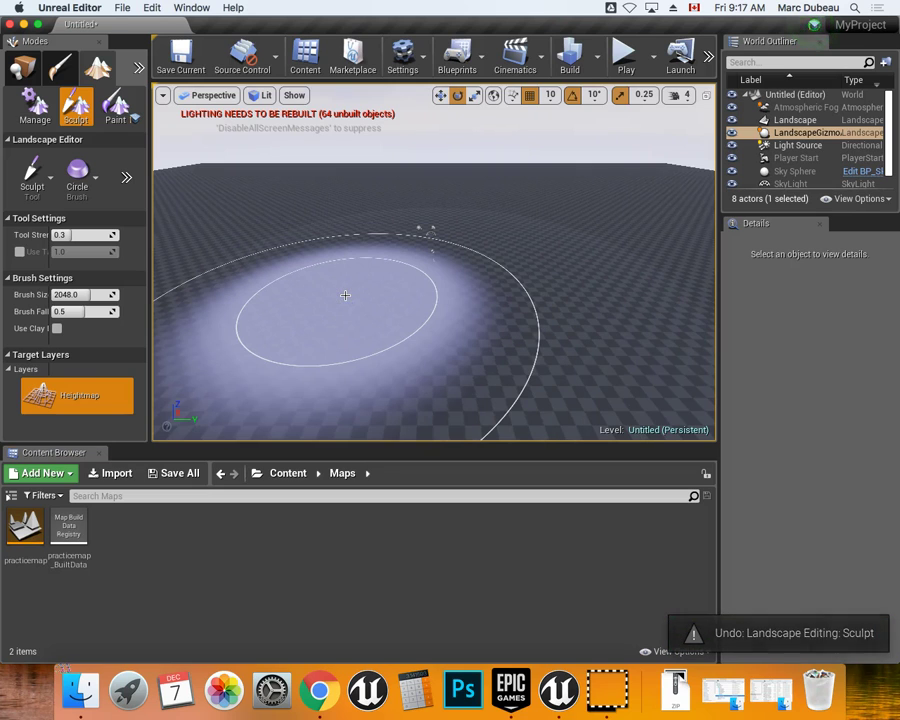
{"action": "right_click_drag", "start_coordinate": [345, 295], "coordinate": [346, 294]}
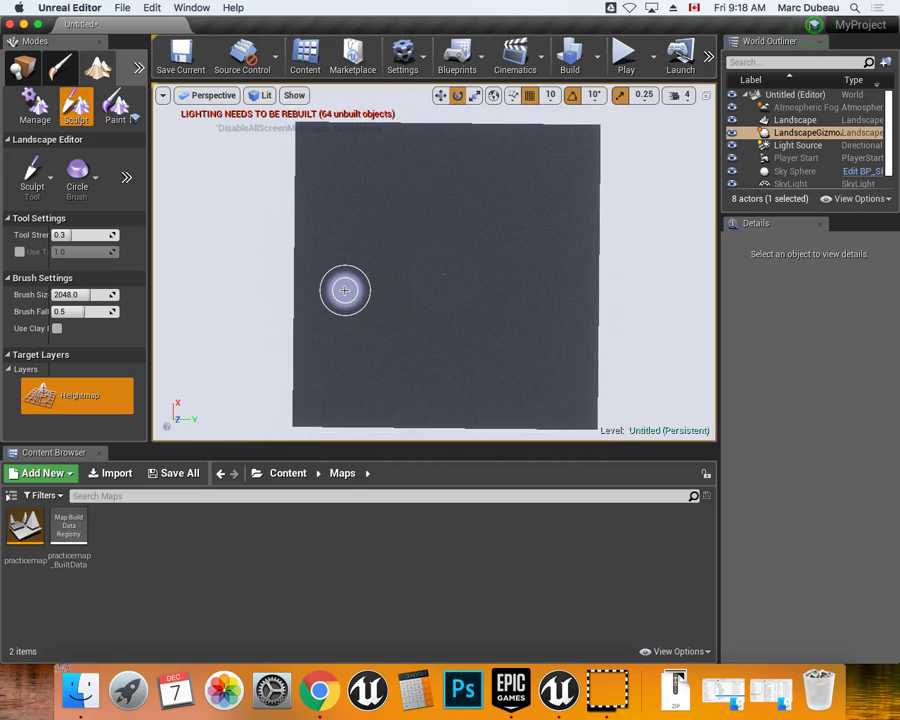
- Look down on the landscape and sculpt ridges along its top, left and remaining edges
{"action": "right_click_drag", "start_coordinate": [344, 286], "coordinate": [344, 286]}
{"action": "key", "text": "r"}
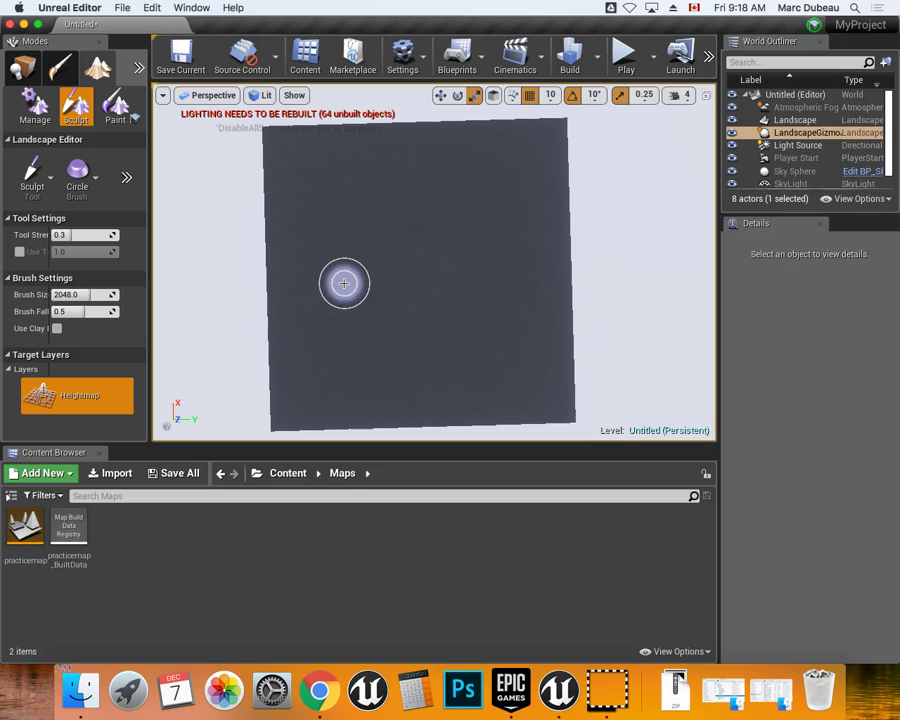
{"action": "mouse_move", "coordinate": [344, 284]}
{"action": "left_mouse_down"}
{"action": "mouse_move", "coordinate": [396, 257]}
{"action": "mouse_move", "coordinate": [380, 213]}
{"action": "mouse_move", "coordinate": [326, 210]}
{"action": "mouse_move", "coordinate": [282, 150]}
{"action": "mouse_move", "coordinate": [304, 390]}
{"action": "mouse_move", "coordinate": [509, 430]}
{"action": "left_mouse_up"}
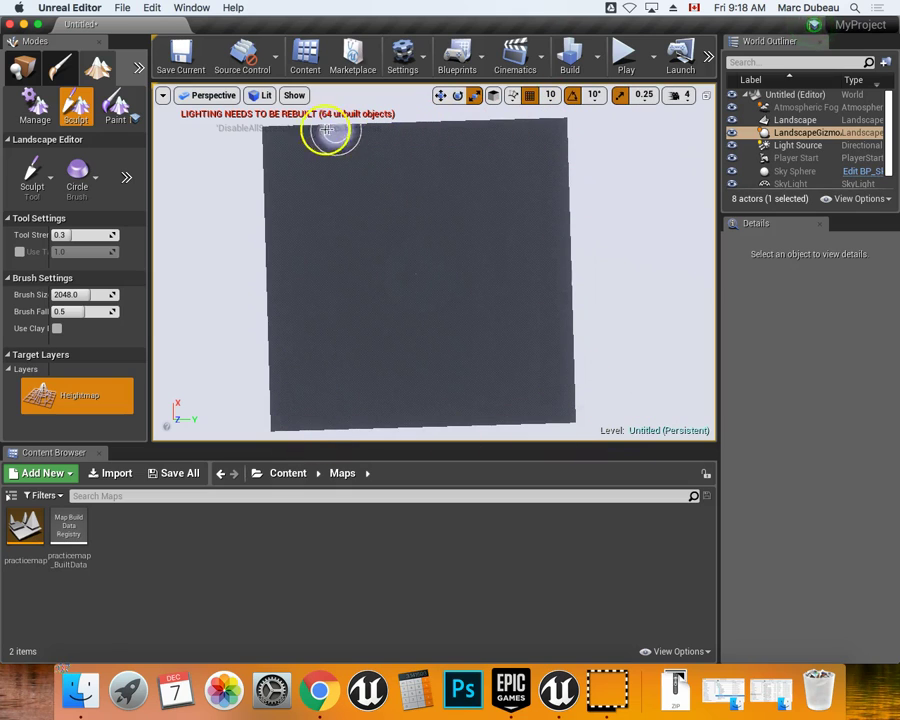
{"action": "left_click_drag", "start_coordinate": [327, 130], "coordinate": [277, 138]}
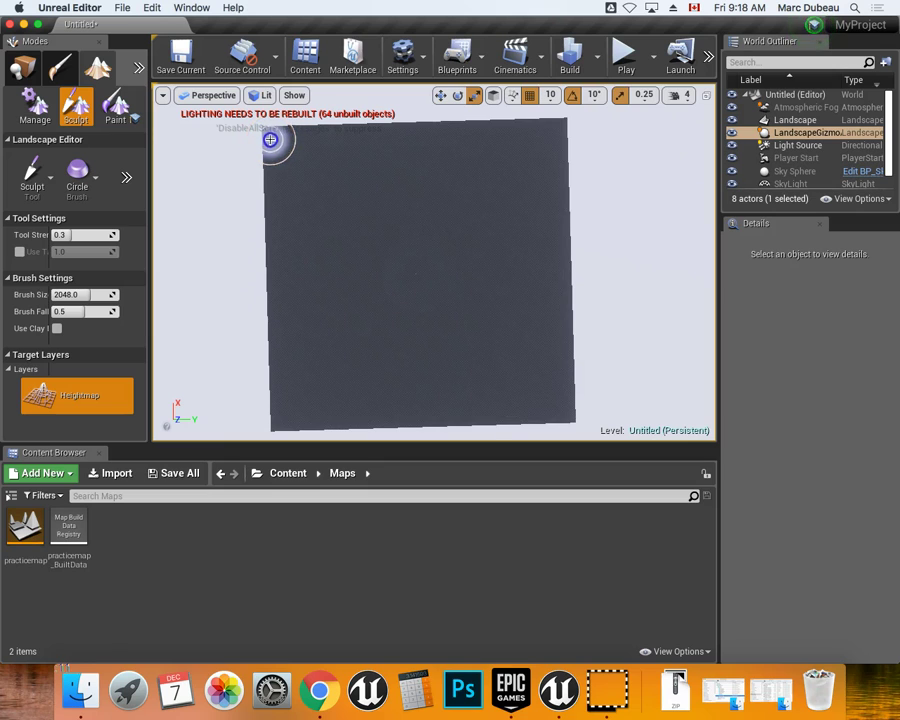
{"action": "mouse_move", "coordinate": [273, 147]}
{"action": "left_mouse_down"}
{"action": "mouse_move", "coordinate": [276, 186]}
{"action": "mouse_move", "coordinate": [274, 147]}
{"action": "mouse_move", "coordinate": [272, 177]}
{"action": "mouse_move", "coordinate": [263, 137]}
{"action": "mouse_move", "coordinate": [262, 238]}
{"action": "mouse_move", "coordinate": [266, 213]}
{"action": "mouse_move", "coordinate": [270, 232]}
{"action": "mouse_move", "coordinate": [280, 212]}
{"action": "mouse_move", "coordinate": [281, 270]}
{"action": "mouse_move", "coordinate": [282, 245]}
{"action": "mouse_move", "coordinate": [277, 313]}
{"action": "mouse_move", "coordinate": [263, 229]}
{"action": "mouse_move", "coordinate": [261, 381]}
{"action": "mouse_move", "coordinate": [274, 322]}
{"action": "mouse_move", "coordinate": [283, 430]}
{"action": "mouse_move", "coordinate": [285, 411]}
{"action": "mouse_move", "coordinate": [286, 430]}
{"action": "mouse_move", "coordinate": [457, 418]}
{"action": "mouse_move", "coordinate": [316, 418]}
{"action": "mouse_move", "coordinate": [497, 413]}
{"action": "mouse_move", "coordinate": [408, 403]}
{"action": "mouse_move", "coordinate": [556, 408]}
{"action": "mouse_move", "coordinate": [461, 410]}
{"action": "mouse_move", "coordinate": [532, 421]}
{"action": "mouse_move", "coordinate": [459, 414]}
{"action": "mouse_move", "coordinate": [568, 406]}
{"action": "mouse_move", "coordinate": [561, 336]}
{"action": "mouse_move", "coordinate": [564, 375]}
{"action": "mouse_move", "coordinate": [565, 311]}
{"action": "mouse_move", "coordinate": [570, 321]}
{"action": "mouse_move", "coordinate": [573, 306]}
{"action": "mouse_move", "coordinate": [562, 257]}
{"action": "mouse_move", "coordinate": [559, 275]}
{"action": "mouse_move", "coordinate": [555, 123]}
{"action": "mouse_move", "coordinate": [554, 225]}
{"action": "mouse_move", "coordinate": [554, 134]}
{"action": "mouse_move", "coordinate": [516, 129]}
{"action": "mouse_move", "coordinate": [565, 133]}
{"action": "mouse_move", "coordinate": [425, 127]}
{"action": "mouse_move", "coordinate": [290, 139]}
{"action": "left_mouse_up"}
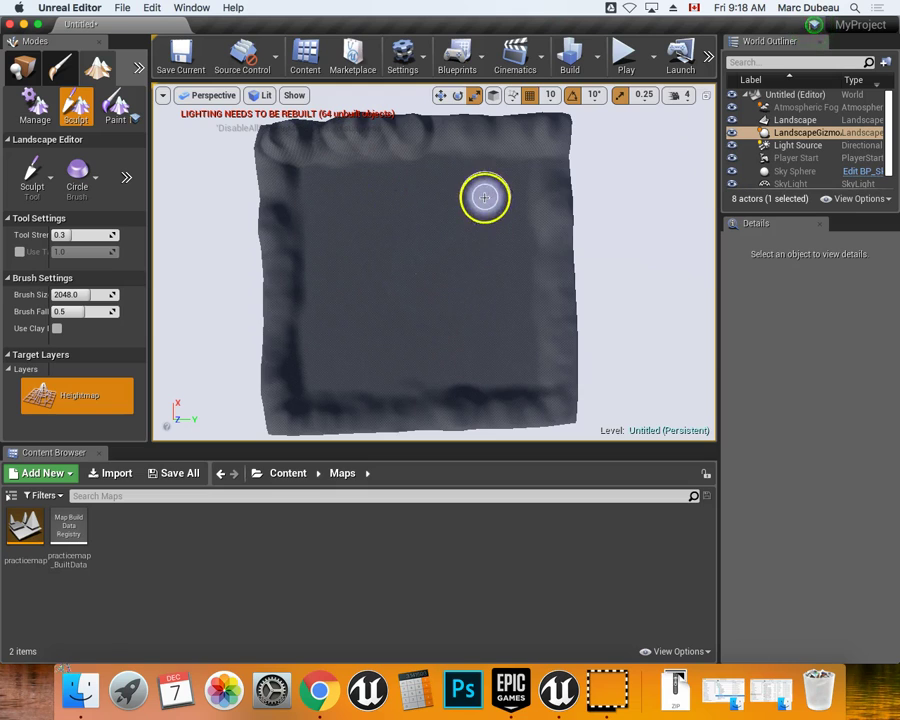
{"action": "mouse_move", "coordinate": [452, 149]}
{"action": "left_mouse_down"}
{"action": "mouse_move", "coordinate": [428, 137]}
{"action": "mouse_move", "coordinate": [553, 129]}
{"action": "mouse_move", "coordinate": [565, 317]}
{"action": "mouse_move", "coordinate": [564, 378]}
{"action": "mouse_move", "coordinate": [554, 398]}
{"action": "mouse_move", "coordinate": [522, 415]}
{"action": "mouse_move", "coordinate": [270, 414]}
{"action": "mouse_move", "coordinate": [271, 197]}
{"action": "mouse_move", "coordinate": [380, 293]}
{"action": "left_mouse_up"}
- Tilt and zoom toward the walls, then raise more terrain and a bump atop the ridge
{"action": "right_click_drag", "start_coordinate": [380, 293], "coordinate": [379, 294]}
{"action": "key", "text": "w"}
{"action": "scroll", "coordinate": [379, 294], "scroll_direction": "up", "scroll_amount": 10}
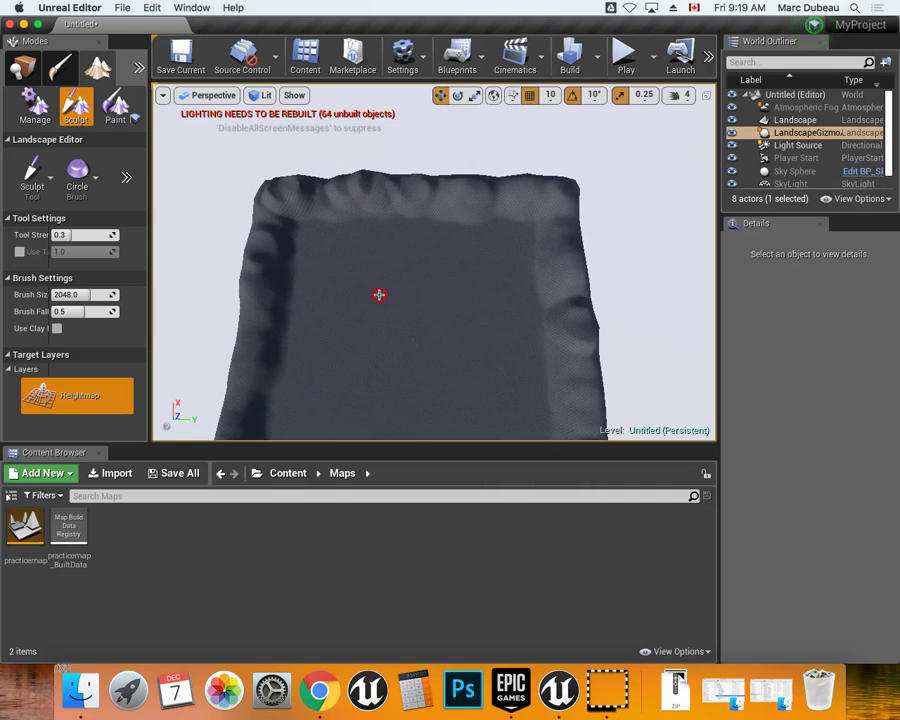
{"action": "scroll", "coordinate": [379, 294], "scroll_direction": "up", "scroll_amount": 10}
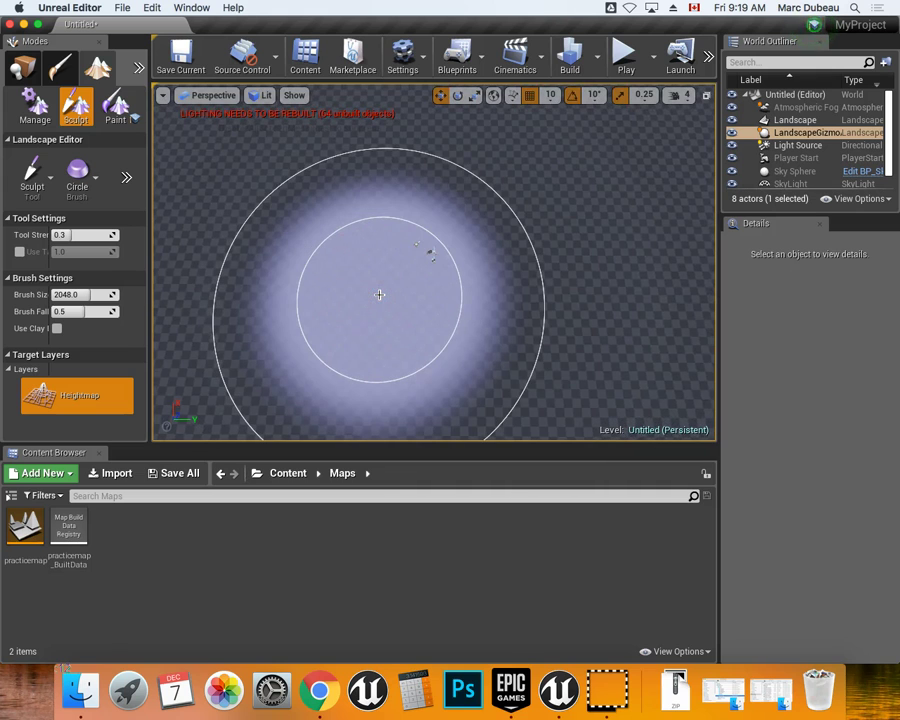
{"action": "scroll", "coordinate": [379, 294], "scroll_direction": "up", "scroll_amount": 8}
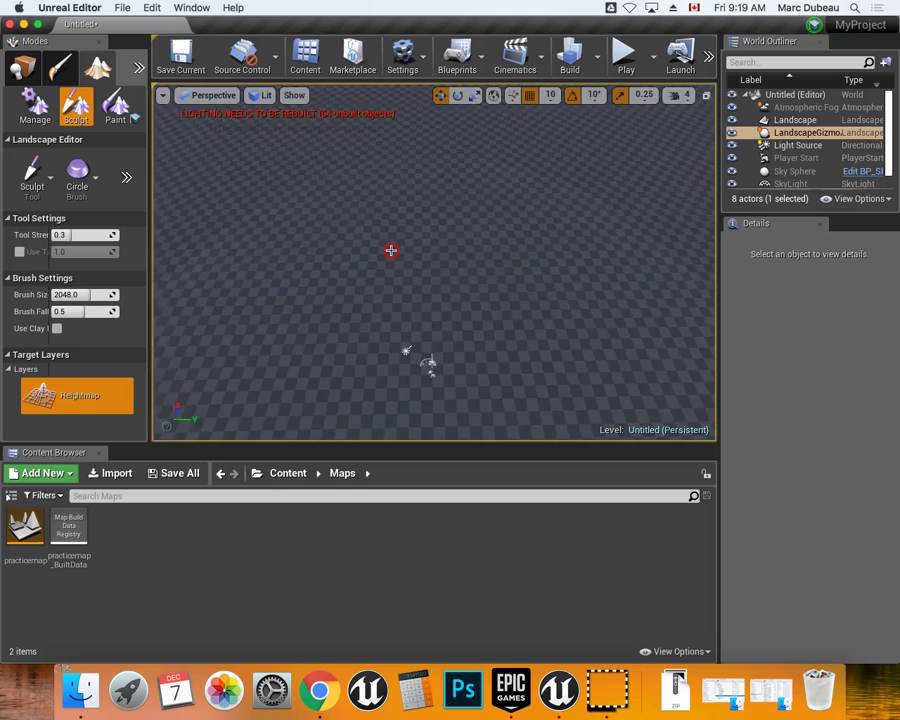
{"action": "scroll", "coordinate": [391, 250], "scroll_direction": "down", "scroll_amount": 6}
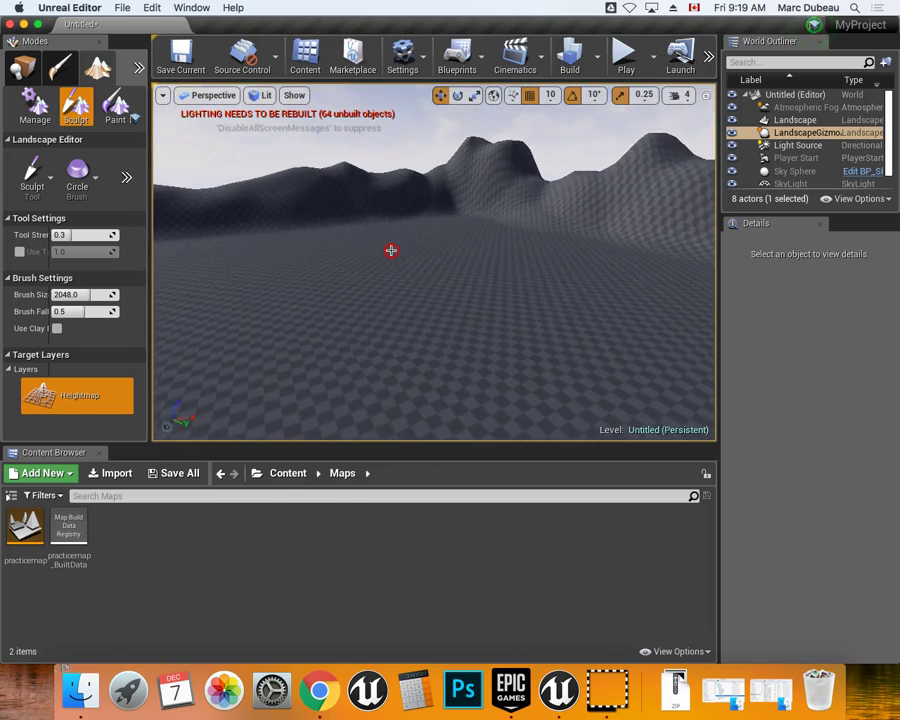
{"action": "scroll", "coordinate": [391, 250], "scroll_direction": "down", "scroll_amount": 4}
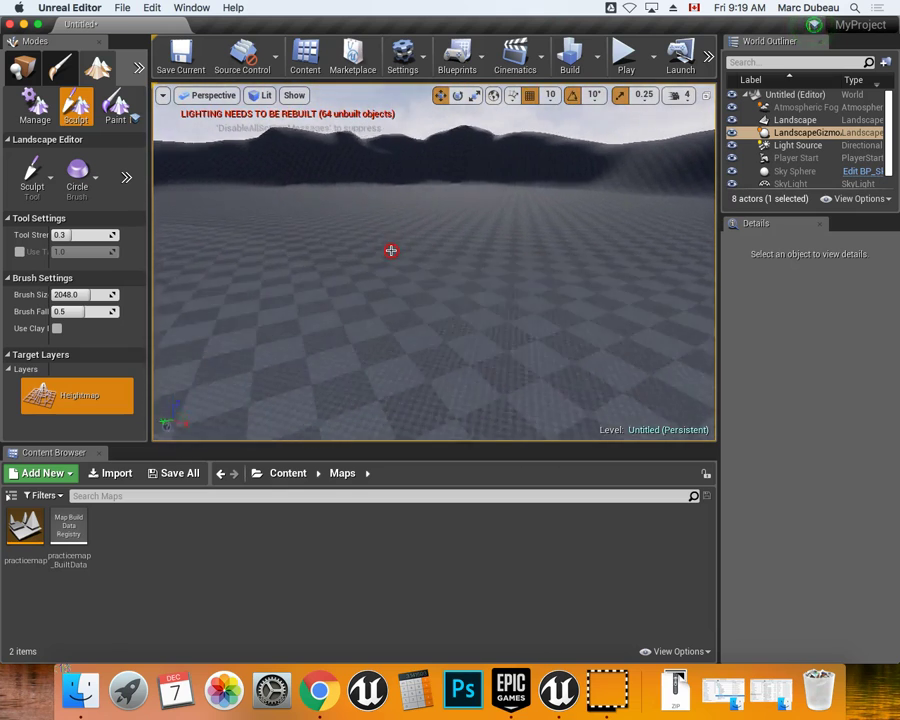
{"action": "scroll", "coordinate": [391, 250], "scroll_direction": "up", "scroll_amount": 2}
{"action": "left_click_drag", "start_coordinate": [507, 259], "coordinate": [509, 255]}
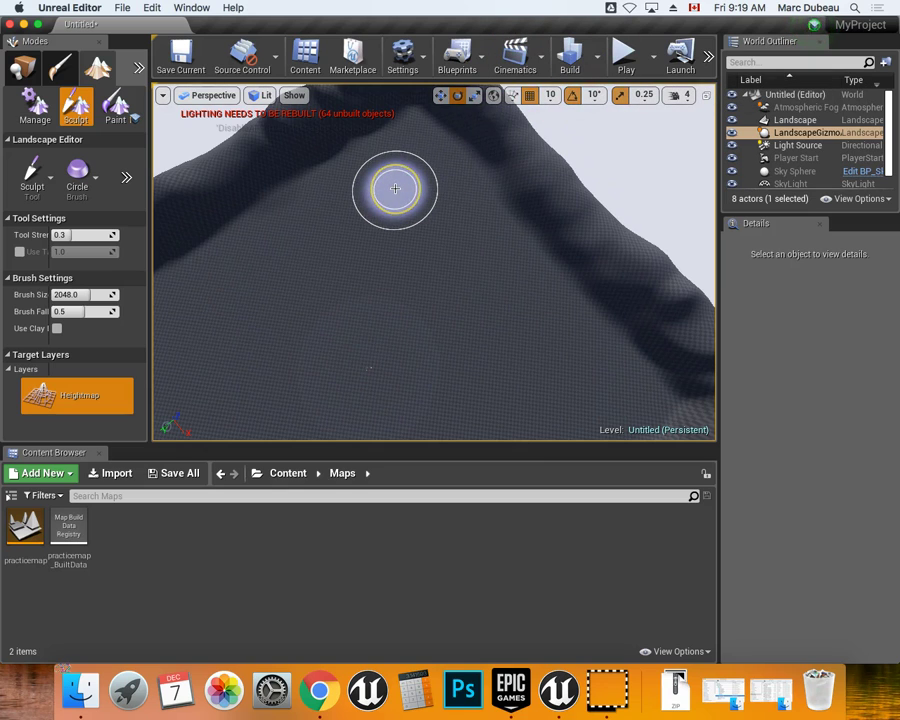
{"action": "mouse_move", "coordinate": [395, 188]}
{"action": "left_mouse_down"}
{"action": "mouse_move", "coordinate": [359, 190]}
{"action": "mouse_move", "coordinate": [390, 210]}
{"action": "mouse_move", "coordinate": [431, 195]}
{"action": "mouse_move", "coordinate": [415, 195]}
{"action": "mouse_move", "coordinate": [407, 221]}
{"action": "mouse_move", "coordinate": [374, 234]}
{"action": "mouse_move", "coordinate": [463, 205]}
{"action": "mouse_move", "coordinate": [447, 228]}
{"action": "mouse_move", "coordinate": [405, 239]}
{"action": "mouse_move", "coordinate": [363, 221]}
{"action": "mouse_move", "coordinate": [402, 237]}
{"action": "mouse_move", "coordinate": [396, 206]}
{"action": "mouse_move", "coordinate": [387, 227]}
{"action": "mouse_move", "coordinate": [416, 225]}
{"action": "mouse_move", "coordinate": [364, 223]}
{"action": "mouse_move", "coordinate": [402, 241]}
{"action": "left_mouse_up"}
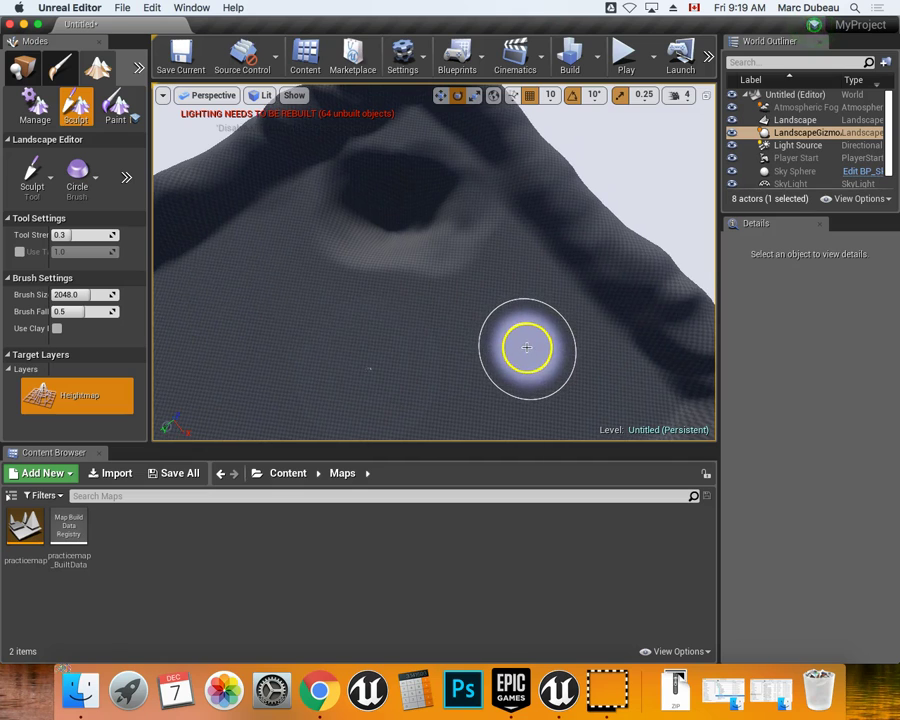
- Browse the sculpting tools and landscape actor menu, then swing the view across the landscape
{"action": "left_click", "coordinate": [44, 178]}
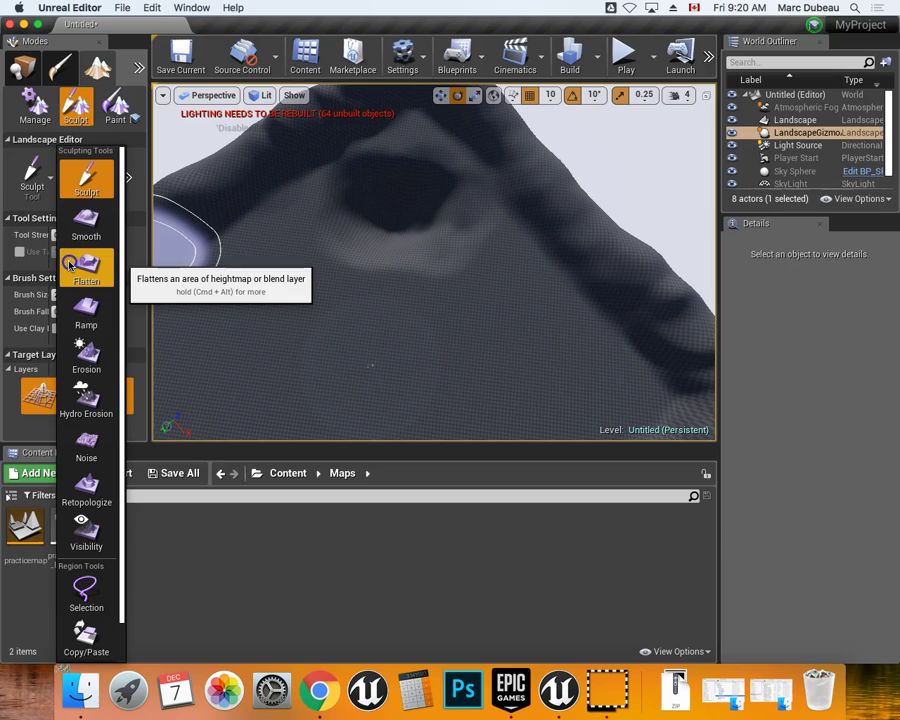
{"action": "right_click", "coordinate": [527, 326]}
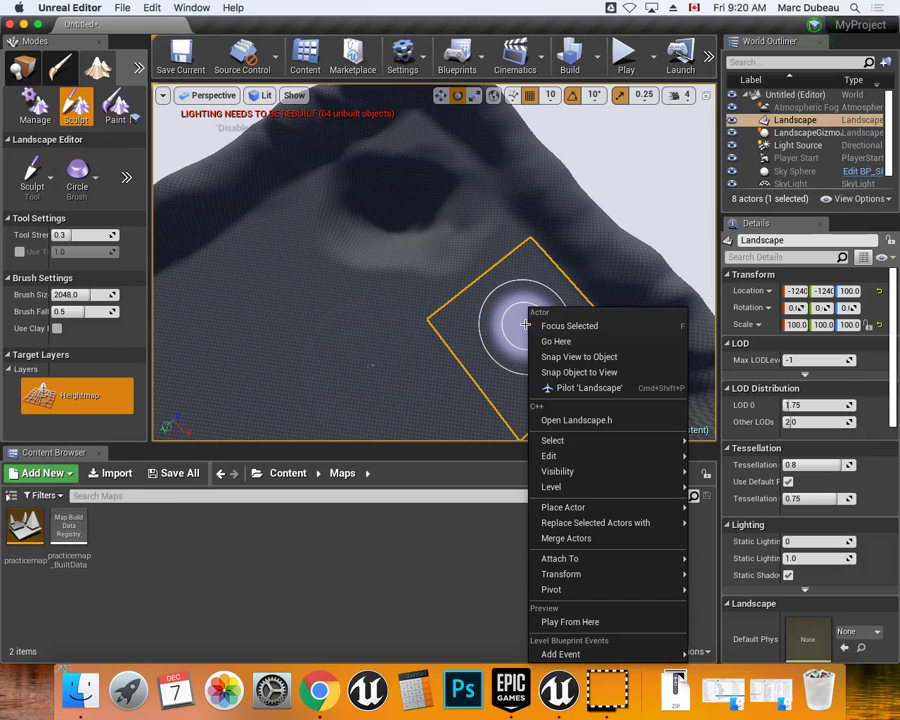
{"action": "left_click", "coordinate": [509, 346]}
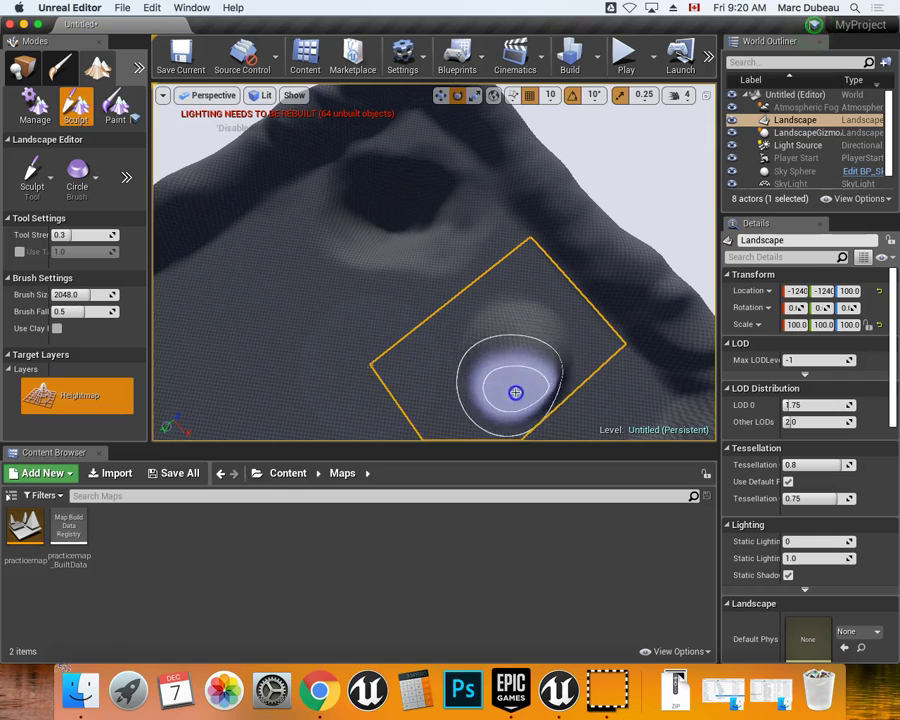
{"action": "right_click_drag", "start_coordinate": [515, 393], "coordinate": [141, 249]}
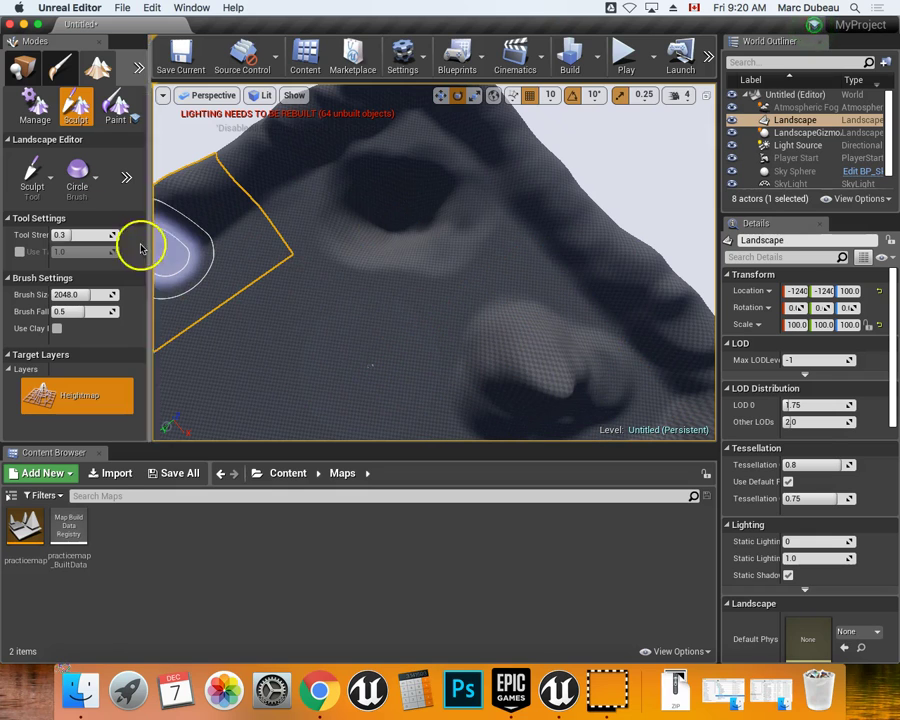
- Flatten the mound into a cylindrical plateau with the Flatten tool, then switch to Place mode
{"action": "left_click", "coordinate": [33, 168]}
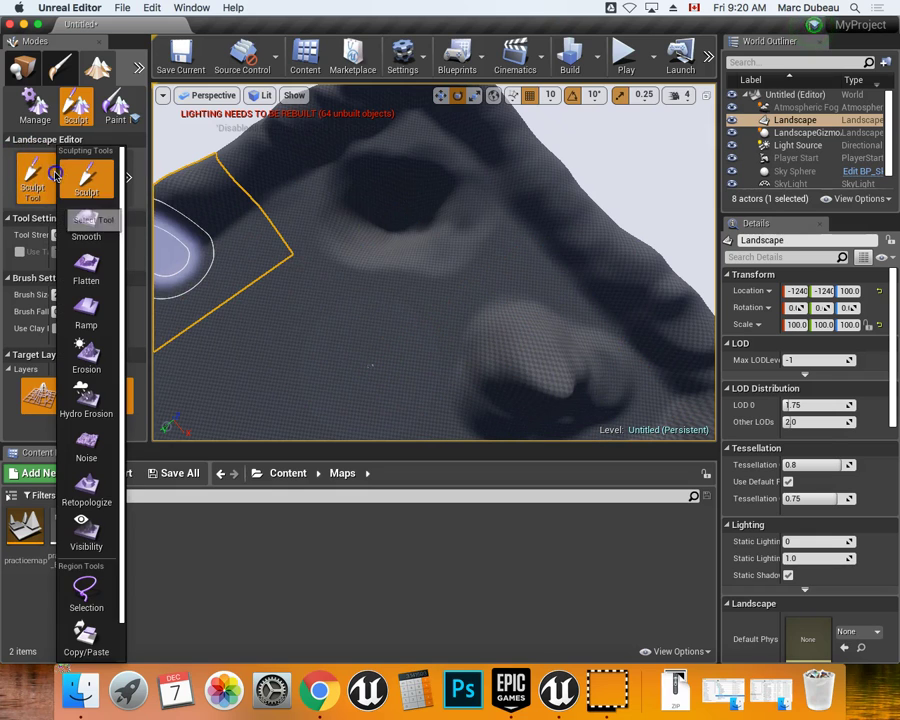
{"action": "left_click", "coordinate": [87, 264]}
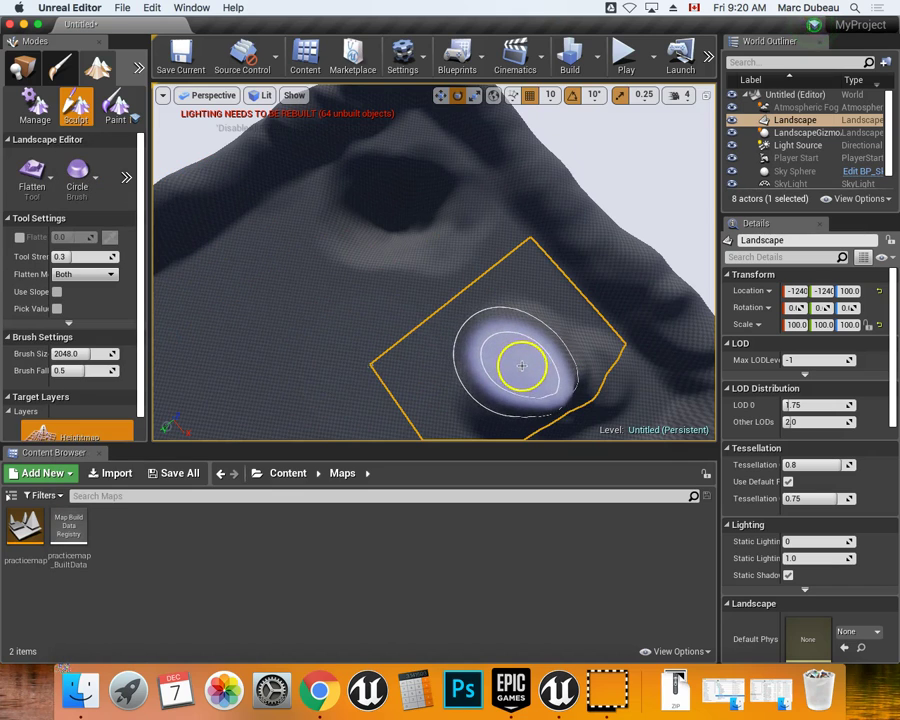
{"action": "mouse_move", "coordinate": [522, 366]}
{"action": "left_mouse_down"}
{"action": "mouse_move", "coordinate": [569, 386]}
{"action": "mouse_move", "coordinate": [565, 403]}
{"action": "mouse_move", "coordinate": [520, 409]}
{"action": "mouse_move", "coordinate": [510, 368]}
{"action": "mouse_move", "coordinate": [503, 377]}
{"action": "mouse_move", "coordinate": [623, 382]}
{"action": "left_mouse_up"}
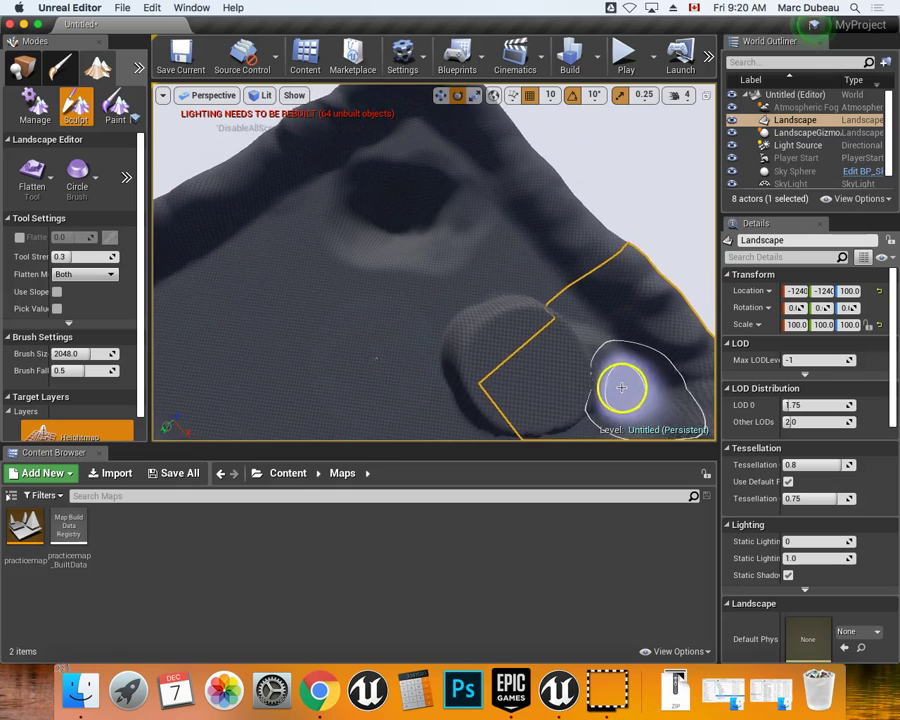
{"action": "left_click", "coordinate": [53, 180]}
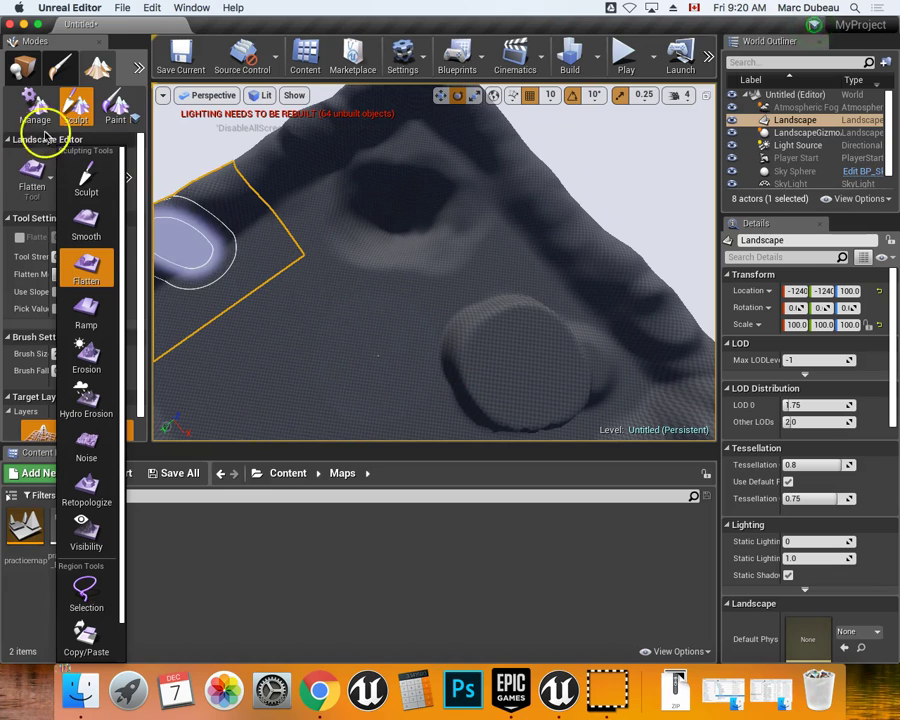
{"action": "left_click", "coordinate": [25, 73]}
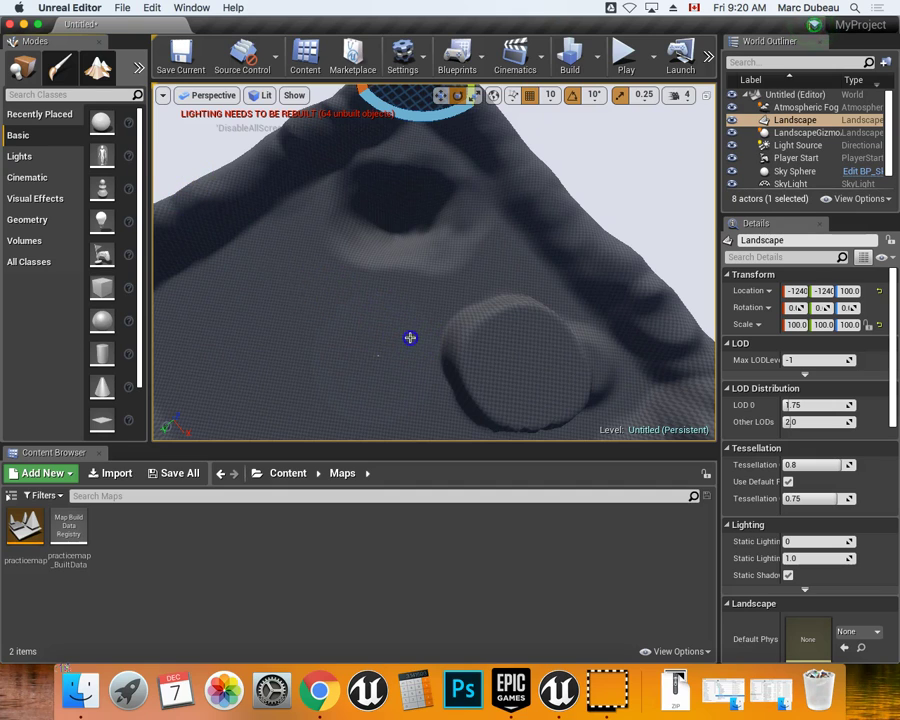
- Frame the landscape, fly the view over it, and undo the plateau and last sculpt strokes
{"action": "key", "text": "f"}
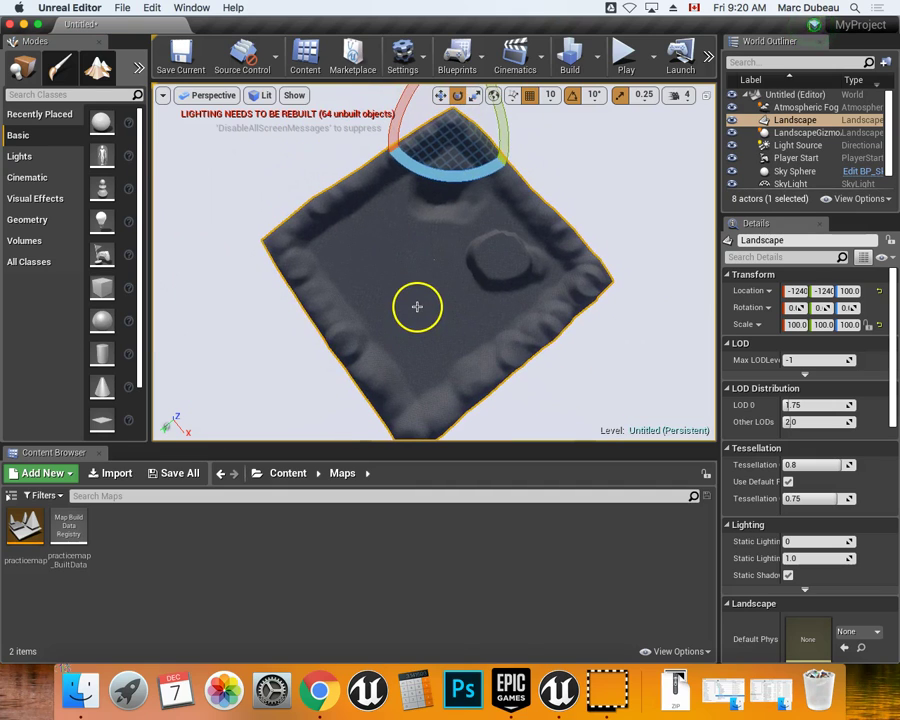
{"action": "key", "text": "w"}
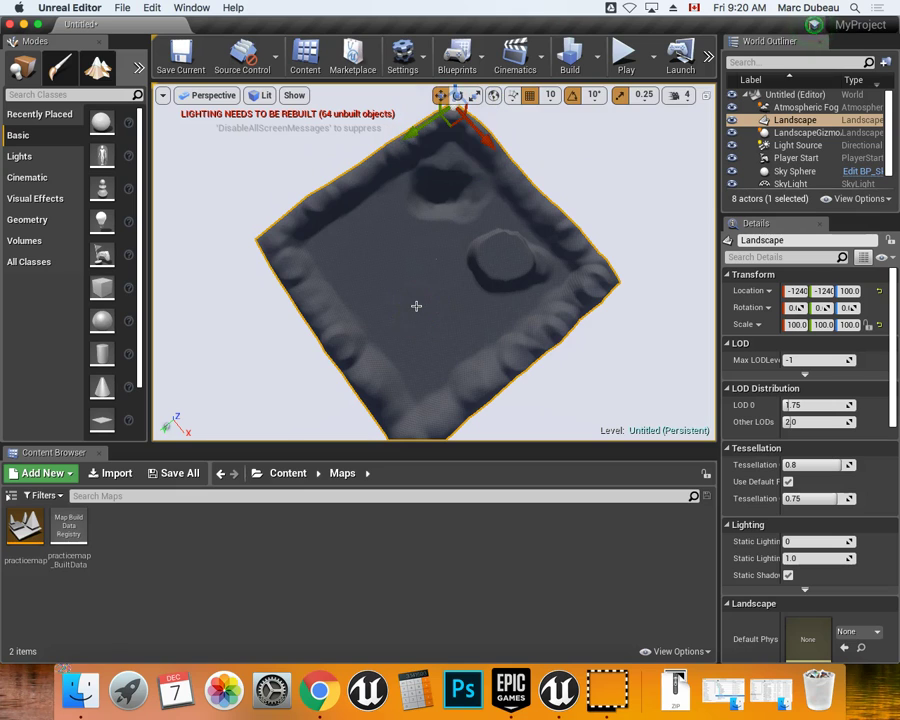
{"action": "left_click_drag", "start_coordinate": [416, 305], "coordinate": [416, 306]}
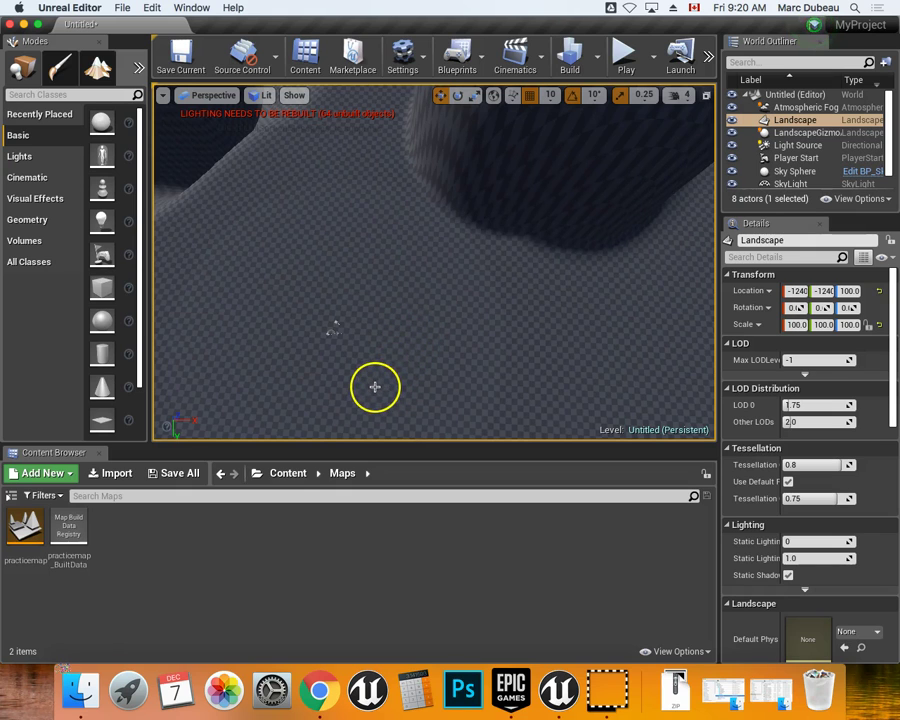
{"action": "right_click_drag", "start_coordinate": [374, 387], "coordinate": [374, 346]}
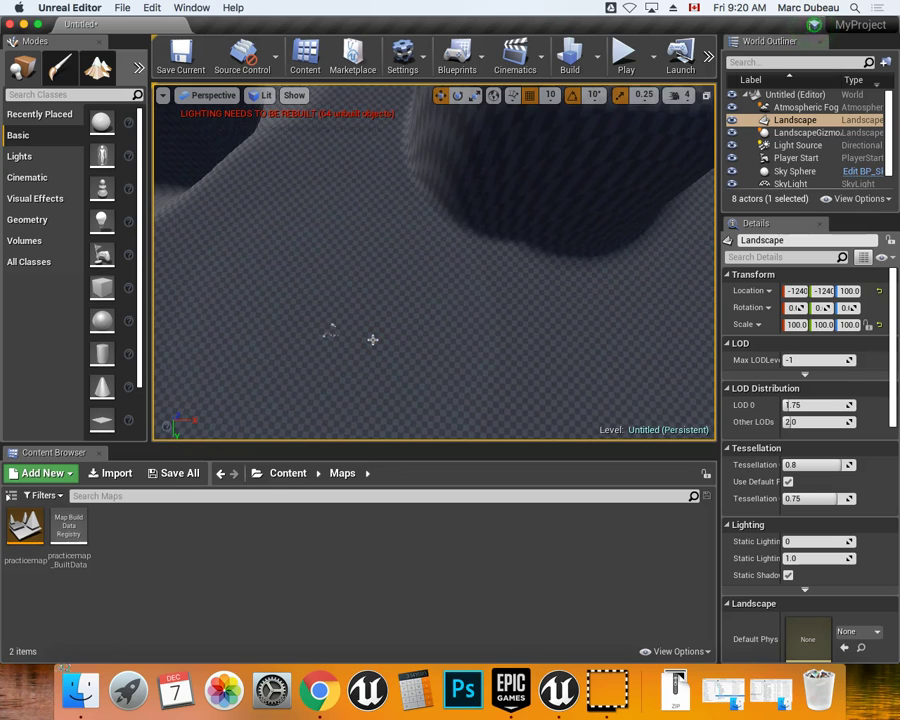
{"action": "scroll", "coordinate": [372, 337], "scroll_direction": "down", "scroll_amount": 5}
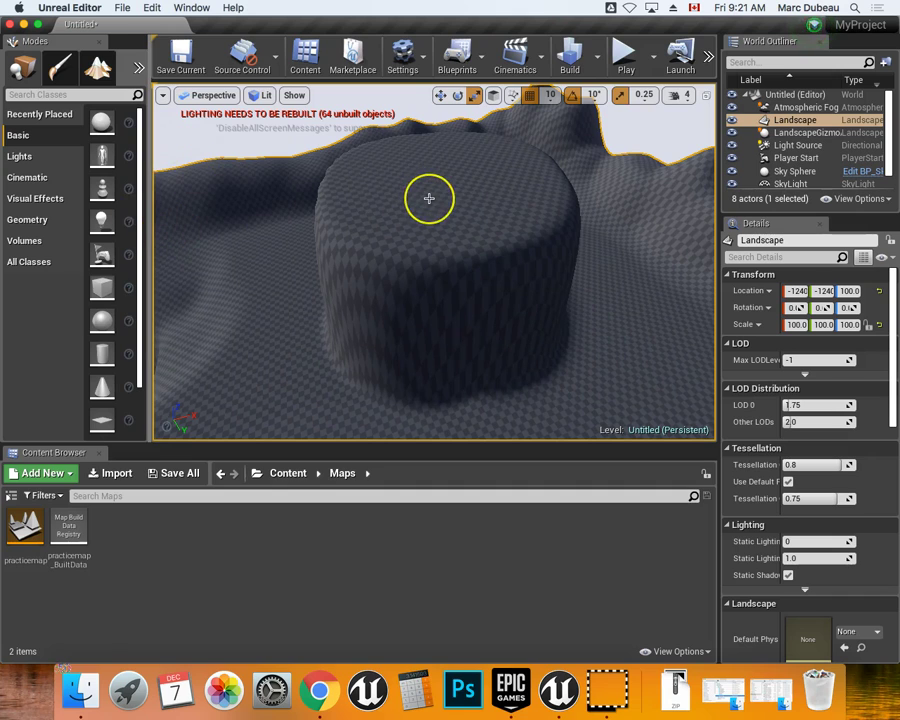
{"action": "key", "text": "super+z"}
{"action": "key", "text": "super+z"}
{"action": "key", "text": "super+z"}
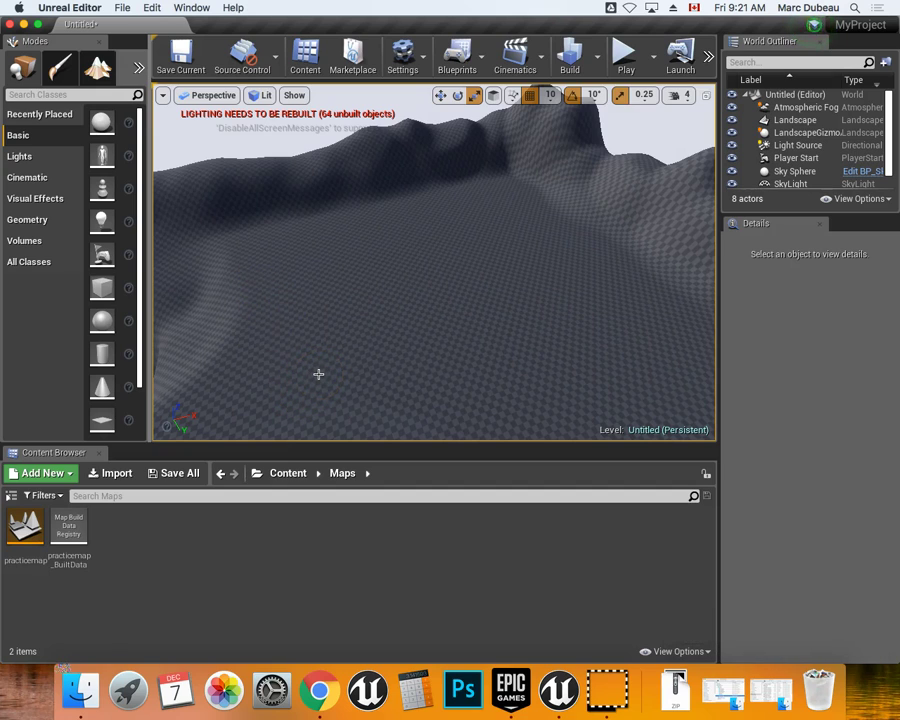
- Save the level as evel1 in the Maps folder using Save Current As
{"action": "left_click", "coordinate": [121, 8]}
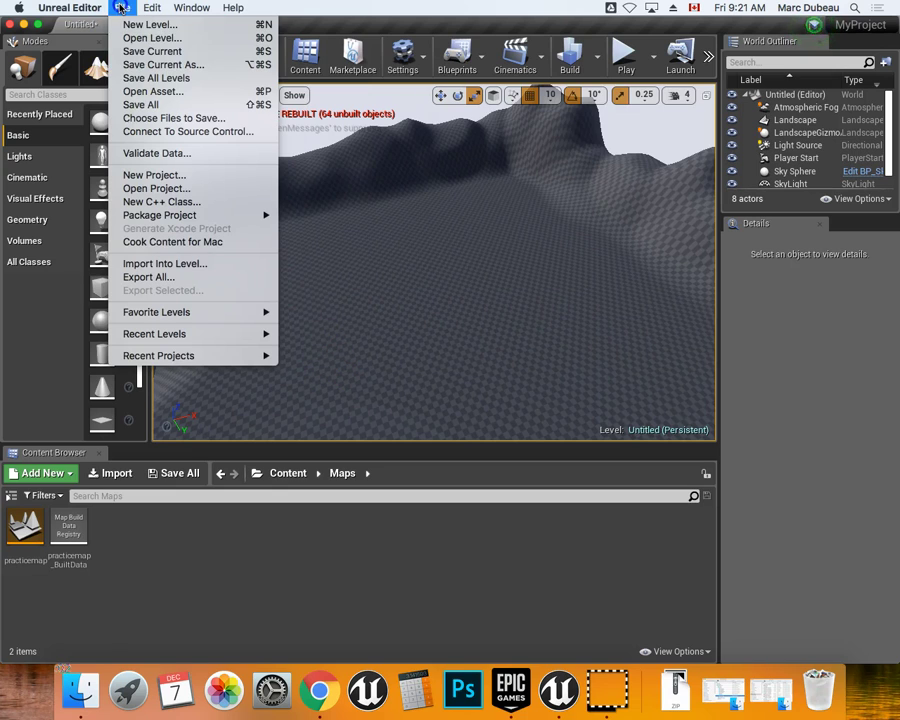
{"action": "left_click", "coordinate": [150, 65]}
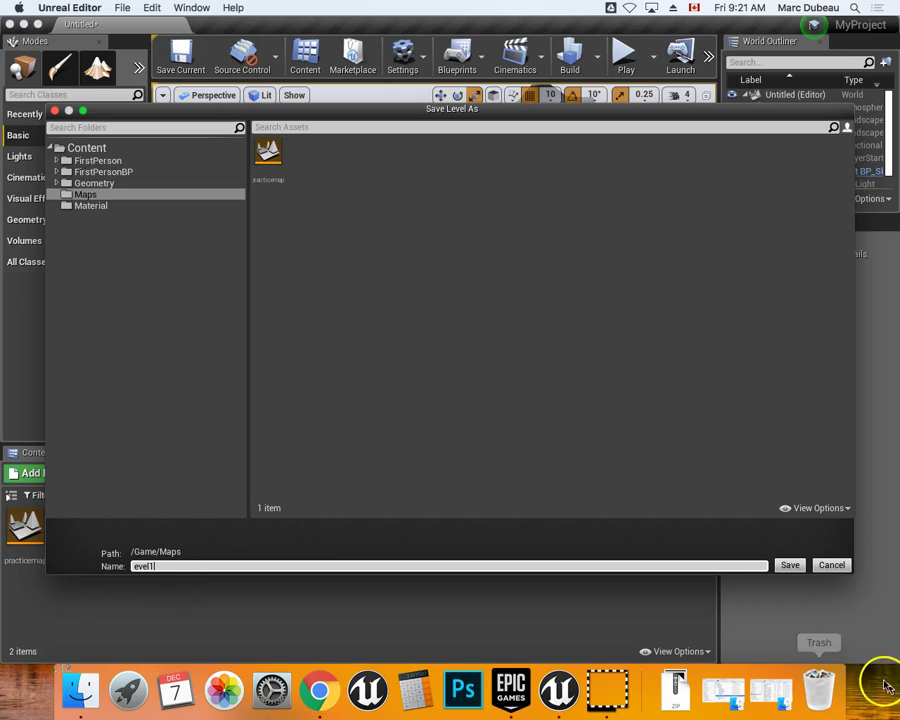
{"action": "left_click", "coordinate": [790, 566]}
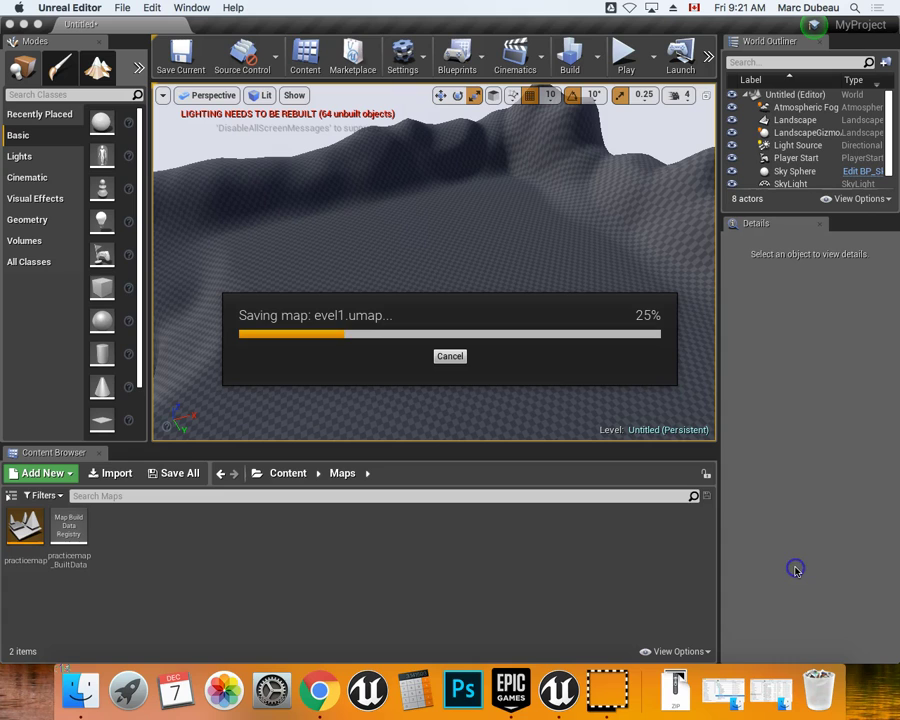